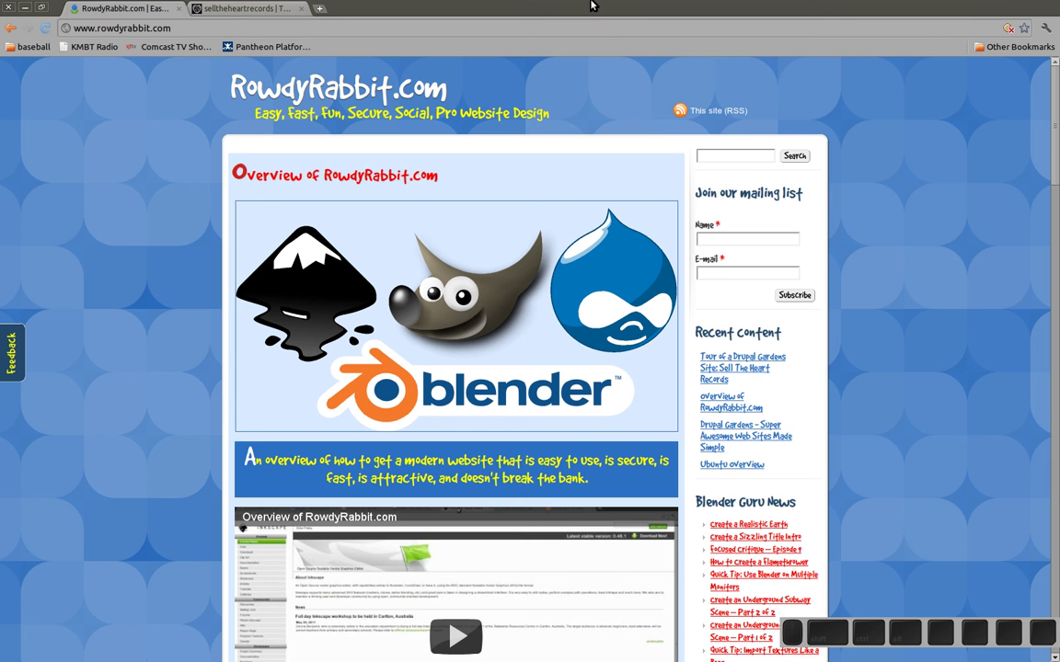
Switch to the Sell The Heart Records site and look over its administration menu from Dashboard to Reports.
{"action": "left_click", "coordinate": [242, 9]}
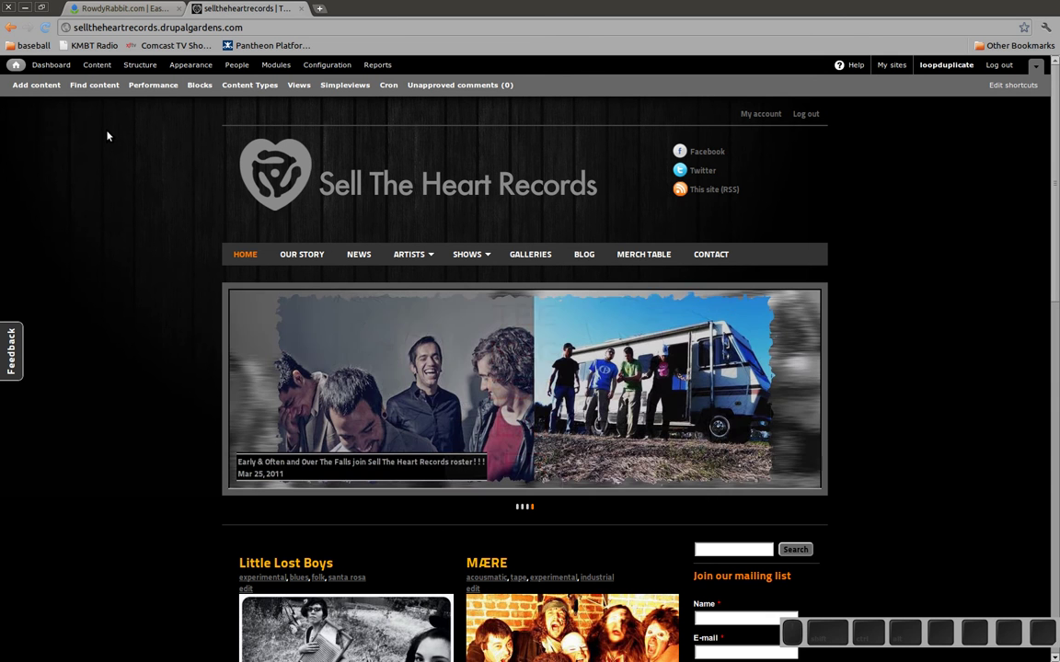
{"action": "left_click", "coordinate": [92, 133]}
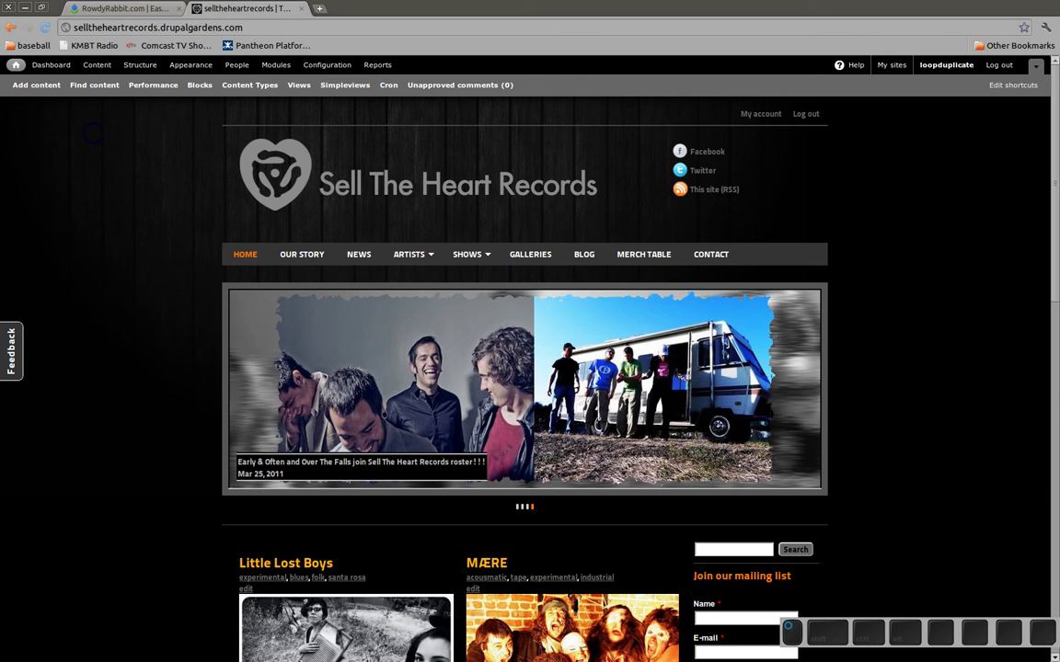
{"action": "key", "text": "Delete"}
{"action": "key", "text": "Delete"}
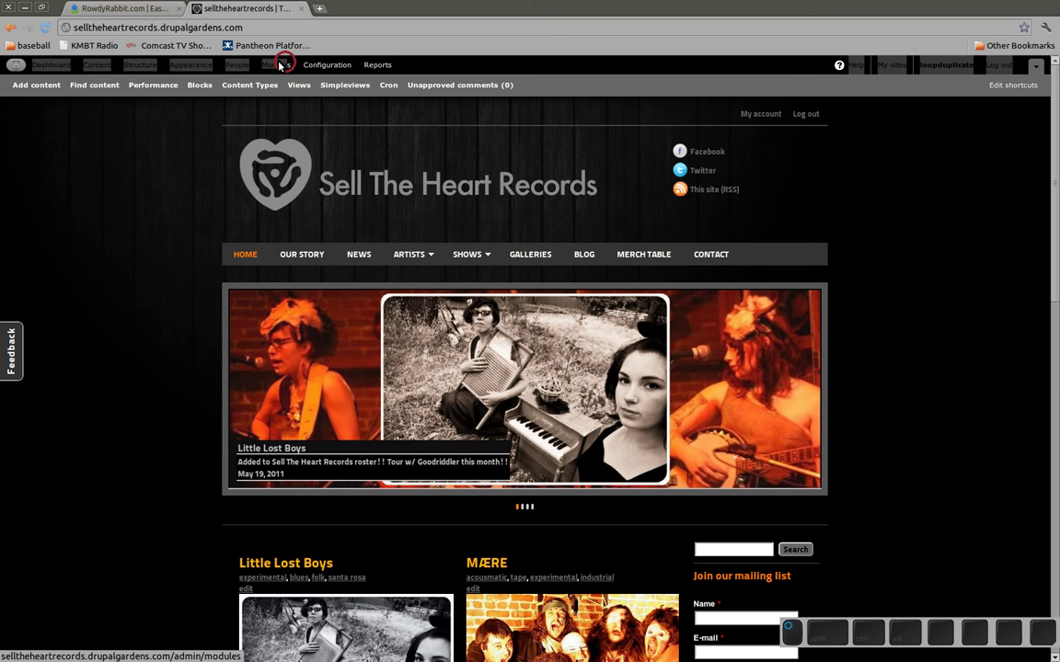
{"action": "left_click", "coordinate": [57, 64]}
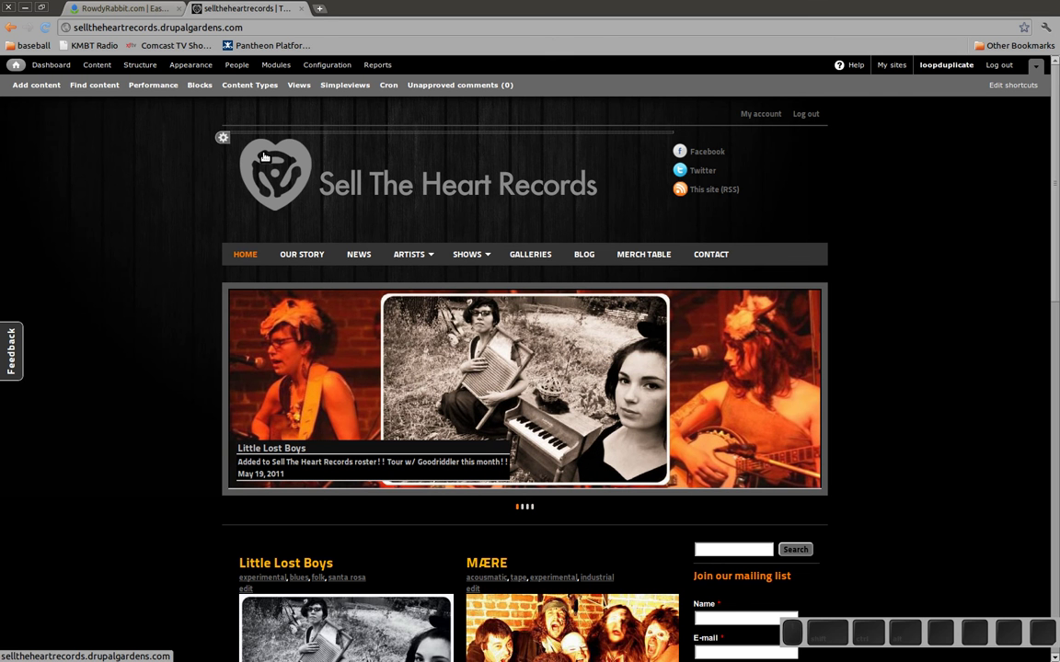
Show the contextual options of the logo block, the social links block and the main navigation menu.
{"action": "left_click", "coordinate": [222, 139]}
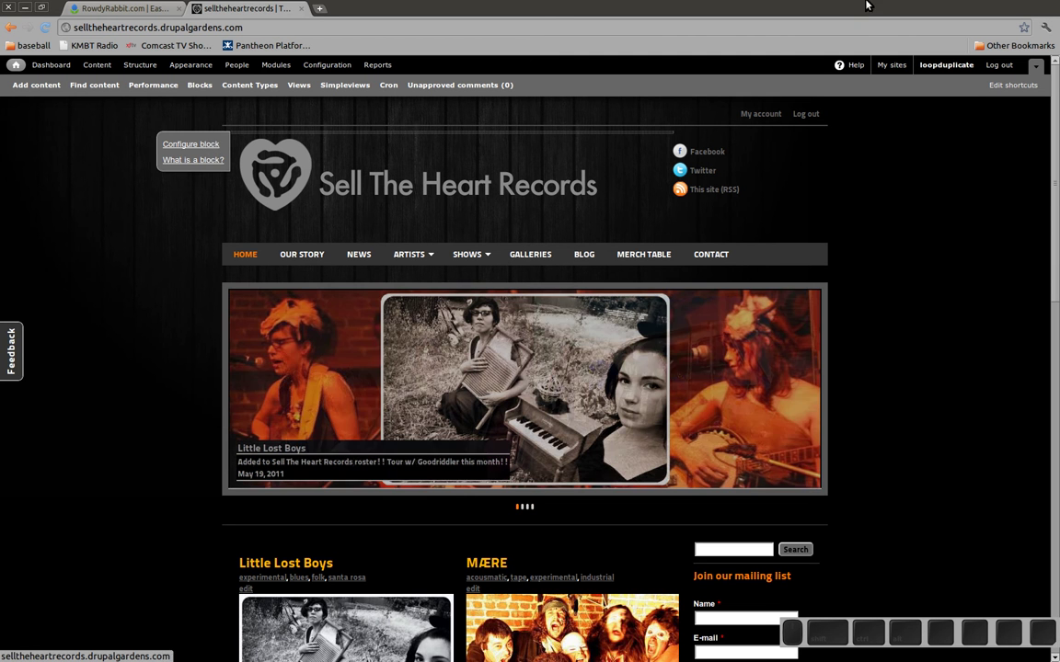
{"action": "left_click", "coordinate": [120, 166]}
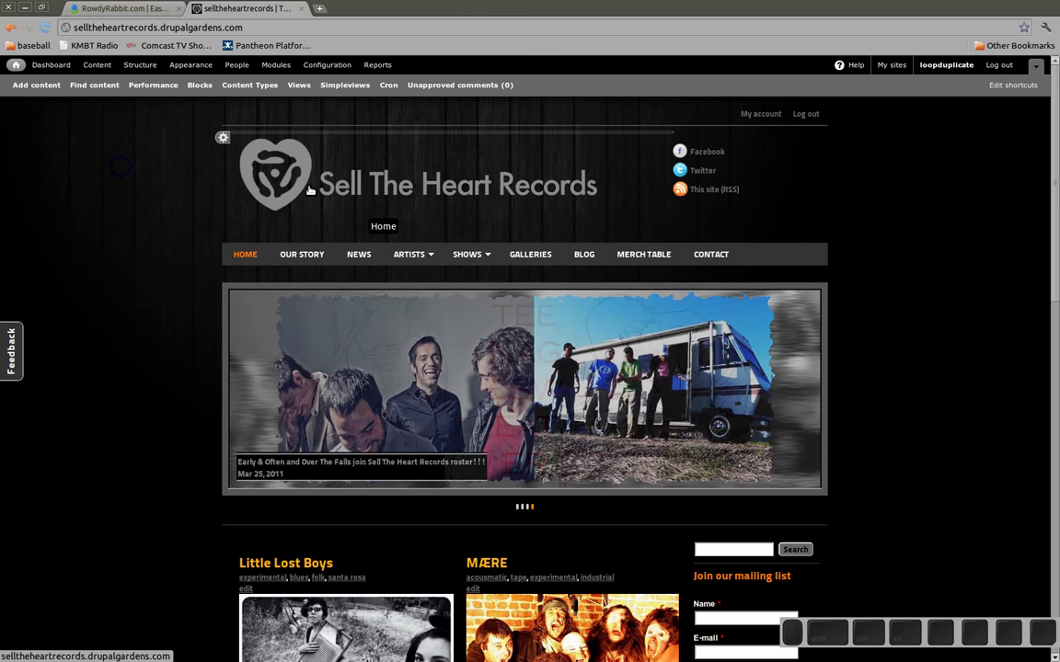
{"action": "left_click", "coordinate": [223, 137]}
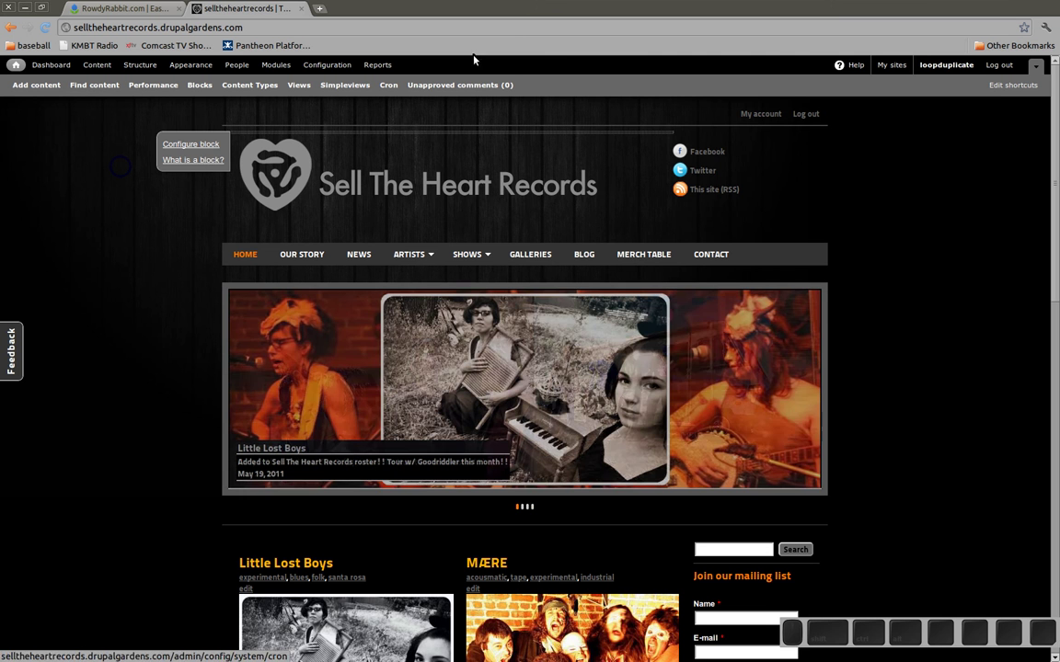
{"action": "left_click", "coordinate": [664, 138]}
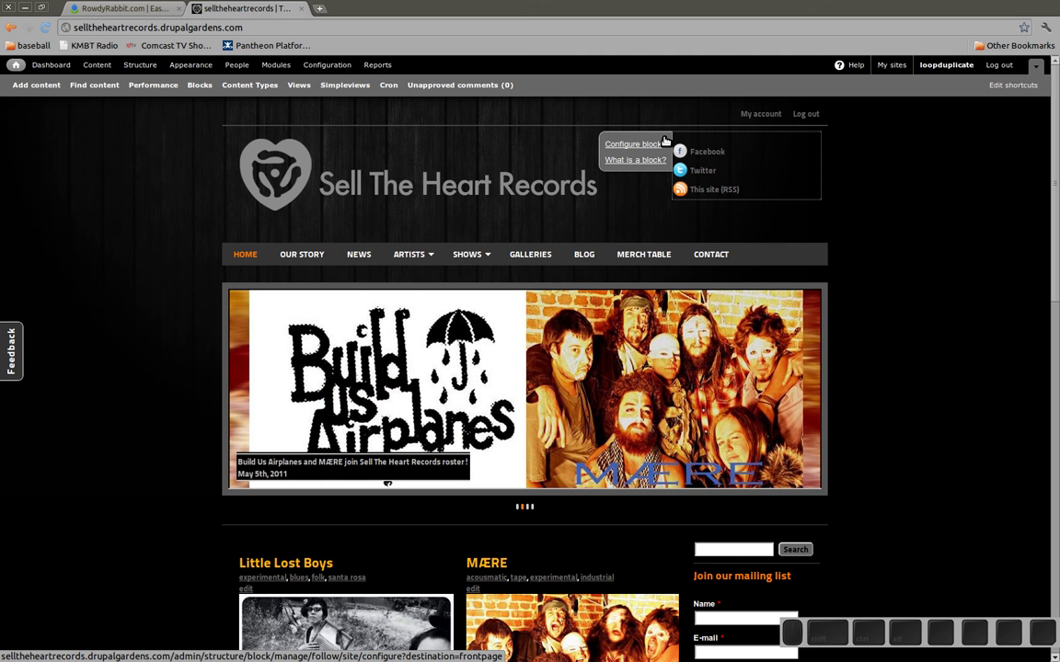
{"action": "left_click", "coordinate": [213, 251]}
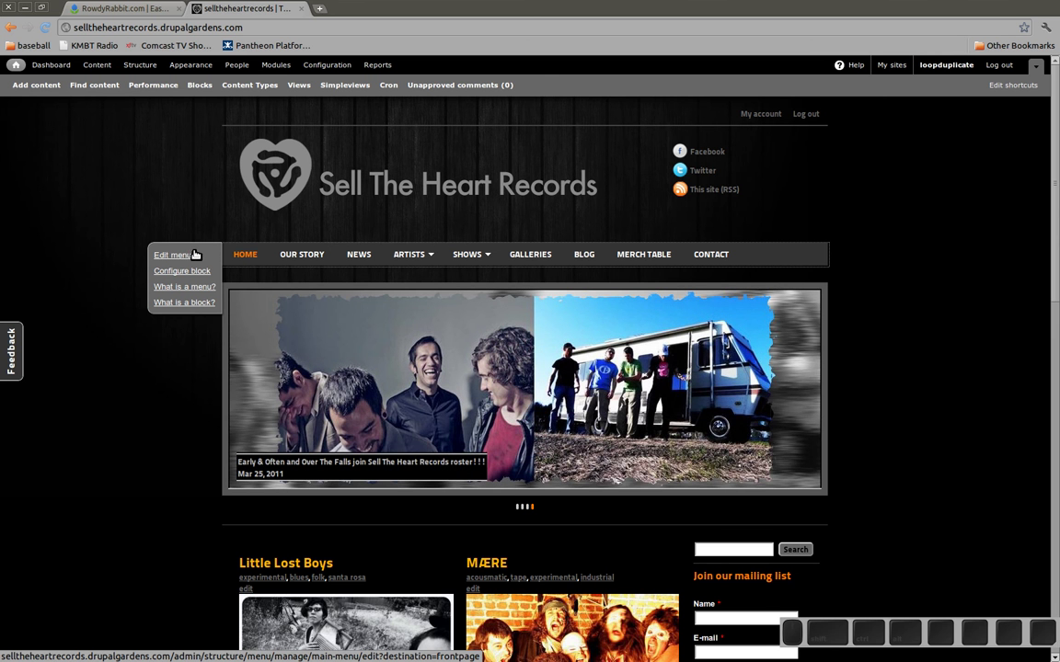
Examine the artist grid on the front page and show its contextual options.
{"action": "scroll", "coordinate": [164, 477], "scroll_direction": "down", "scroll_amount": 8}
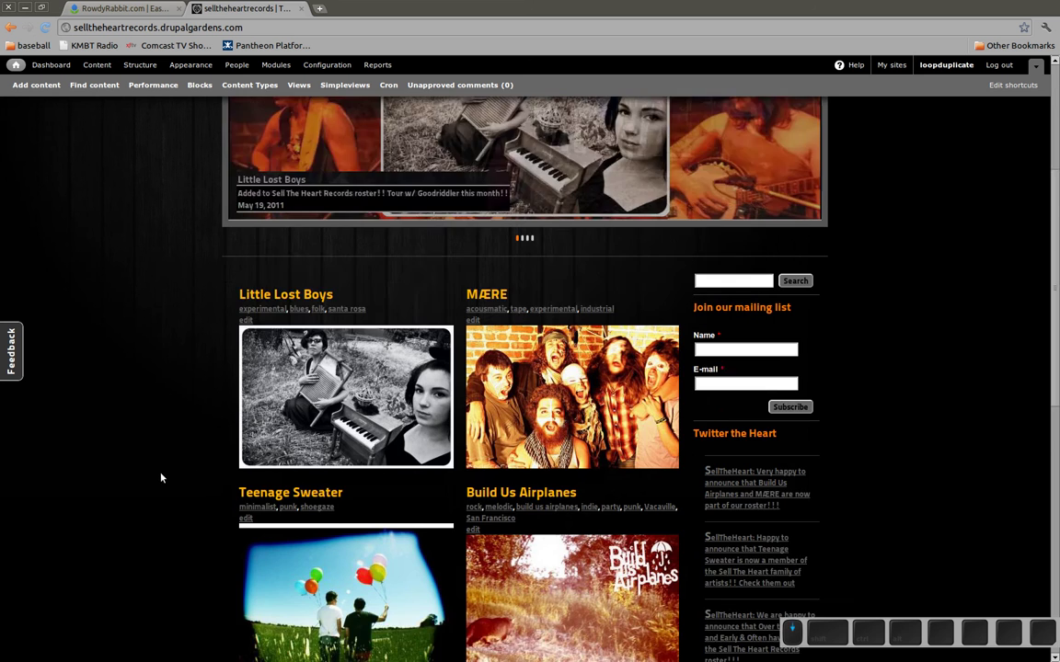
{"action": "left_click", "coordinate": [371, 240]}
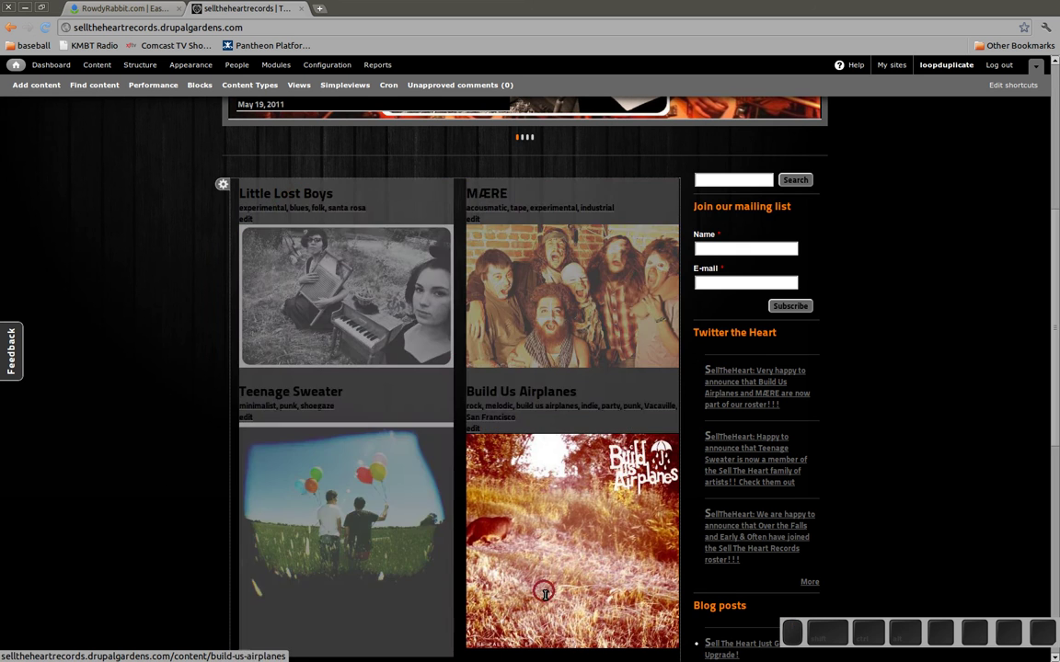
{"action": "left_click", "coordinate": [148, 460]}
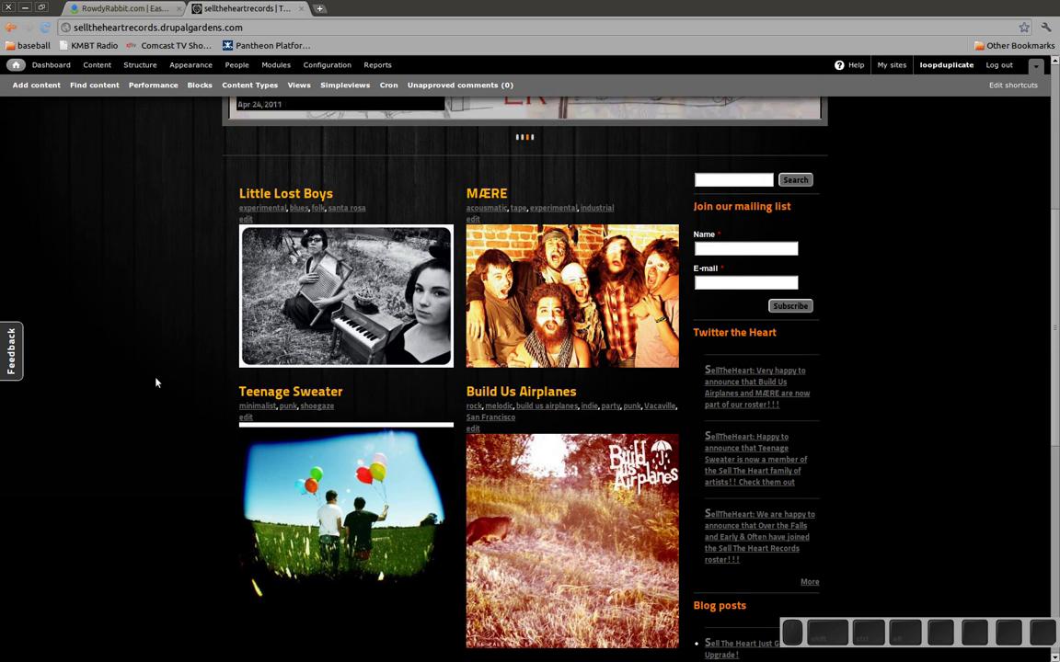
{"action": "left_click", "coordinate": [221, 184]}
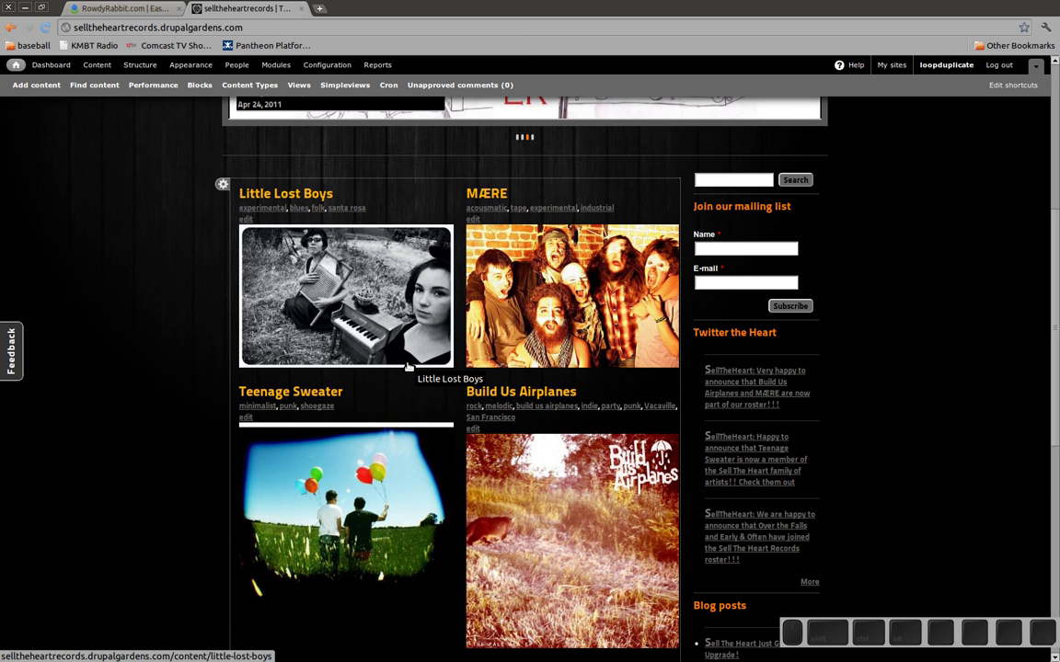
Show the contextual options of the sidebar's Artists block and the footer's copyright block.
{"action": "scroll", "coordinate": [541, 335], "scroll_direction": "down", "scroll_amount": 3}
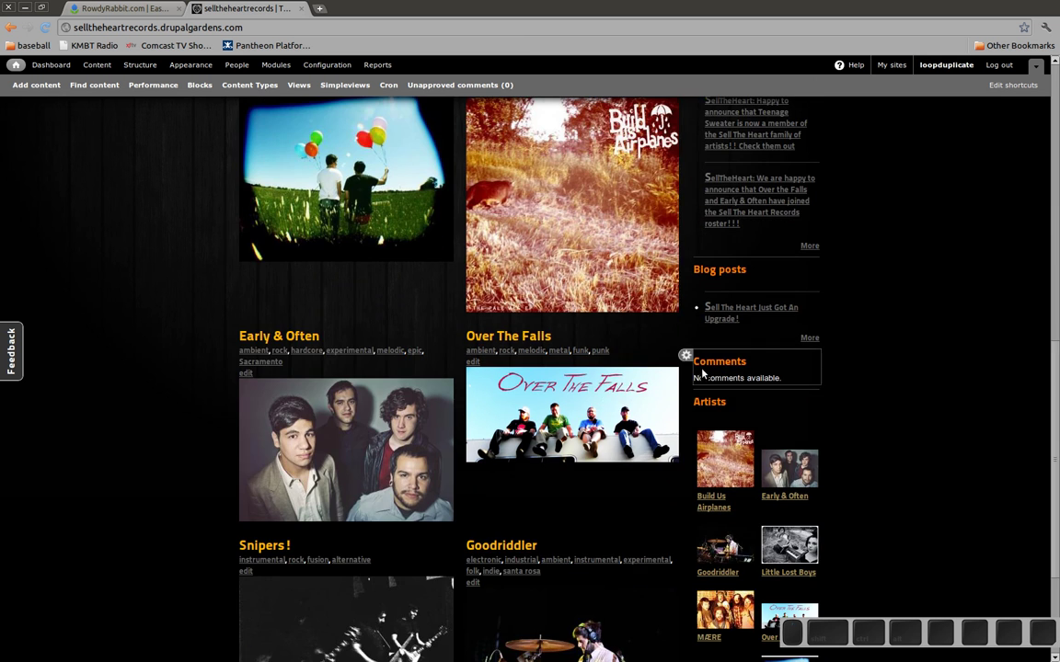
{"action": "scroll", "coordinate": [703, 371], "scroll_direction": "down", "scroll_amount": 1}
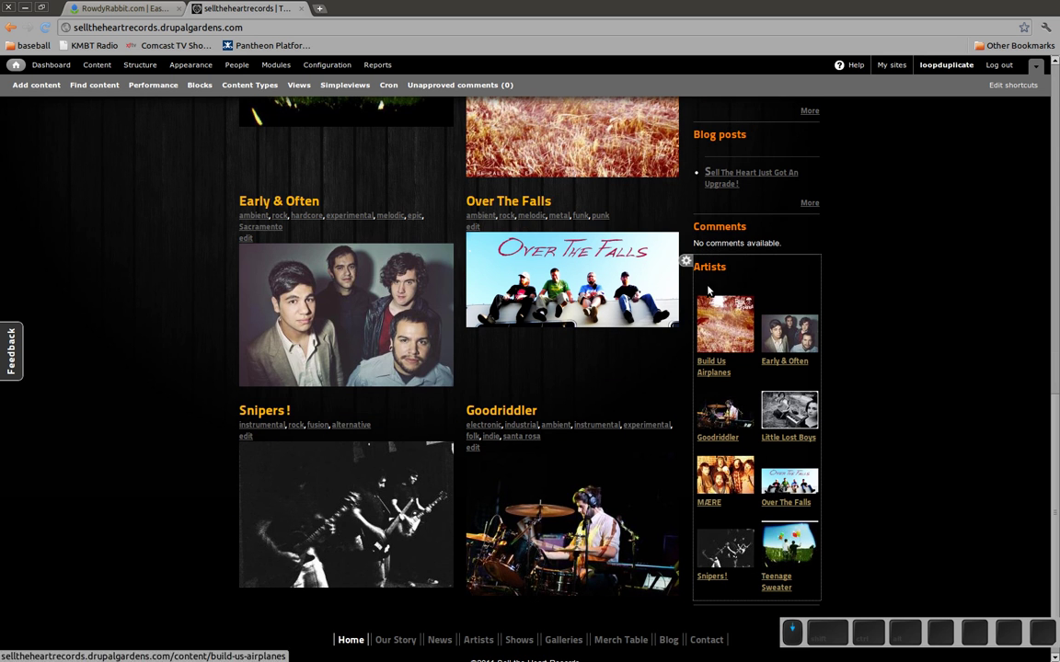
{"action": "left_click", "coordinate": [686, 264]}
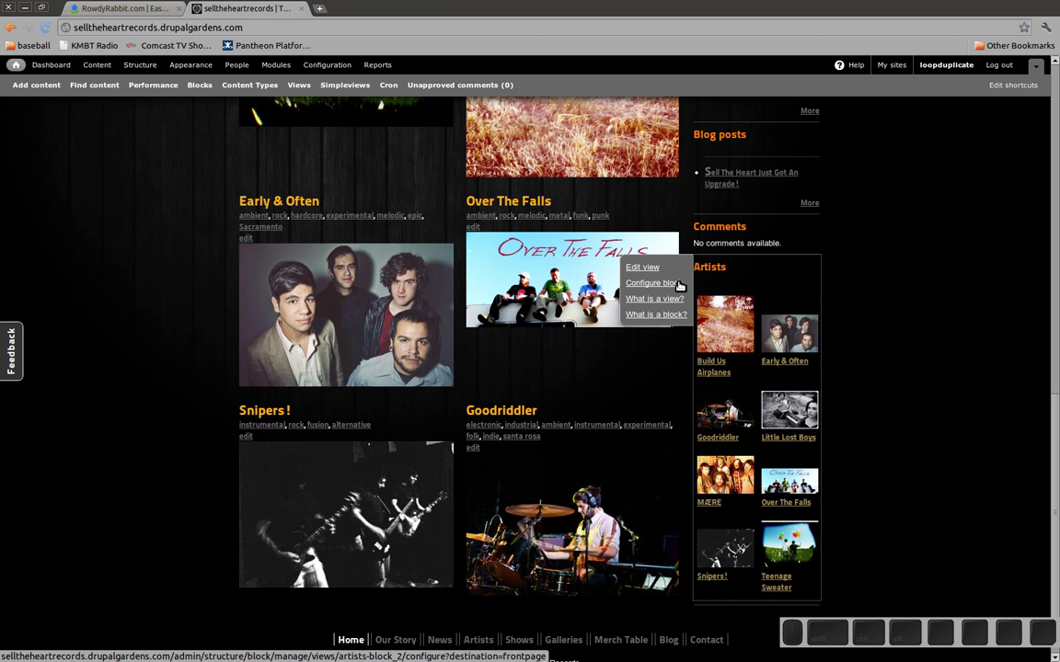
{"action": "scroll", "coordinate": [659, 299], "scroll_direction": "down", "scroll_amount": 1}
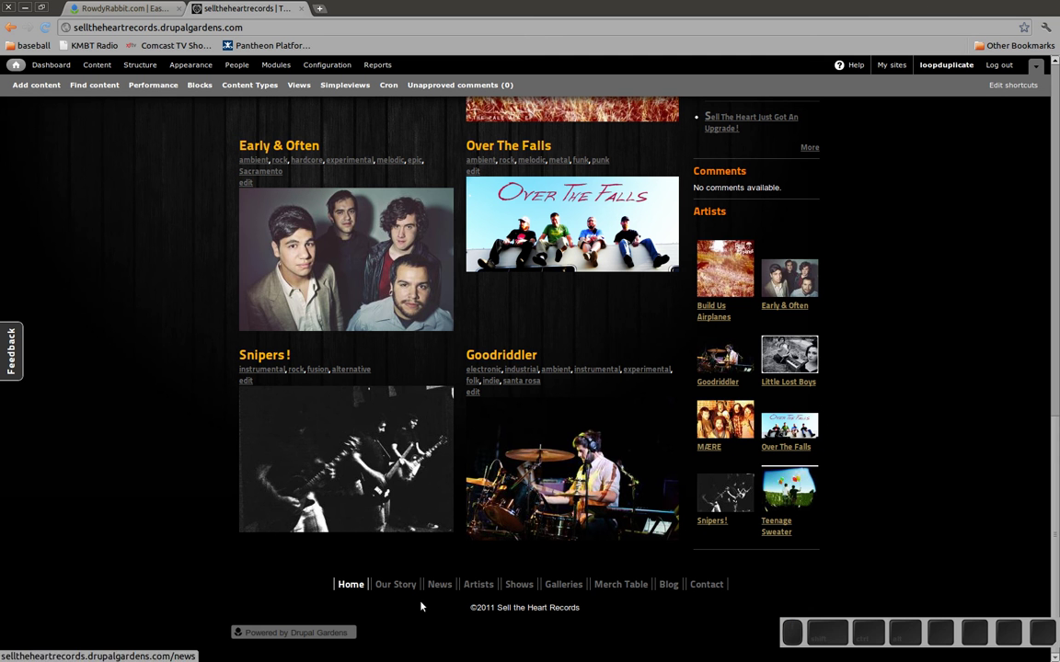
{"action": "mouse_move", "coordinate": [499, 607]}
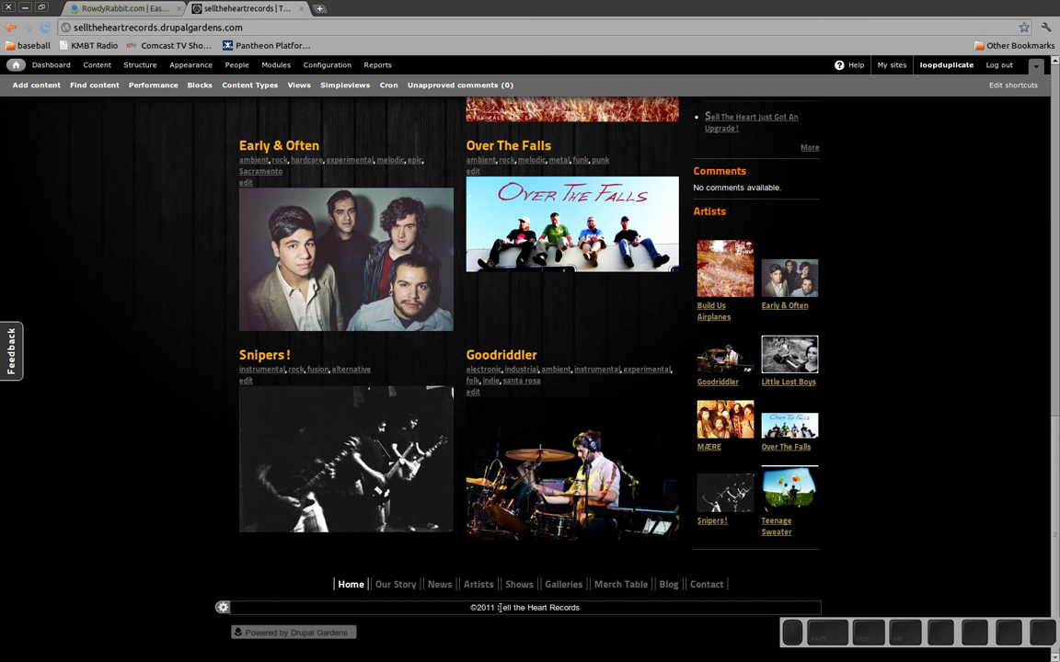
{"action": "left_click", "coordinate": [222, 607]}
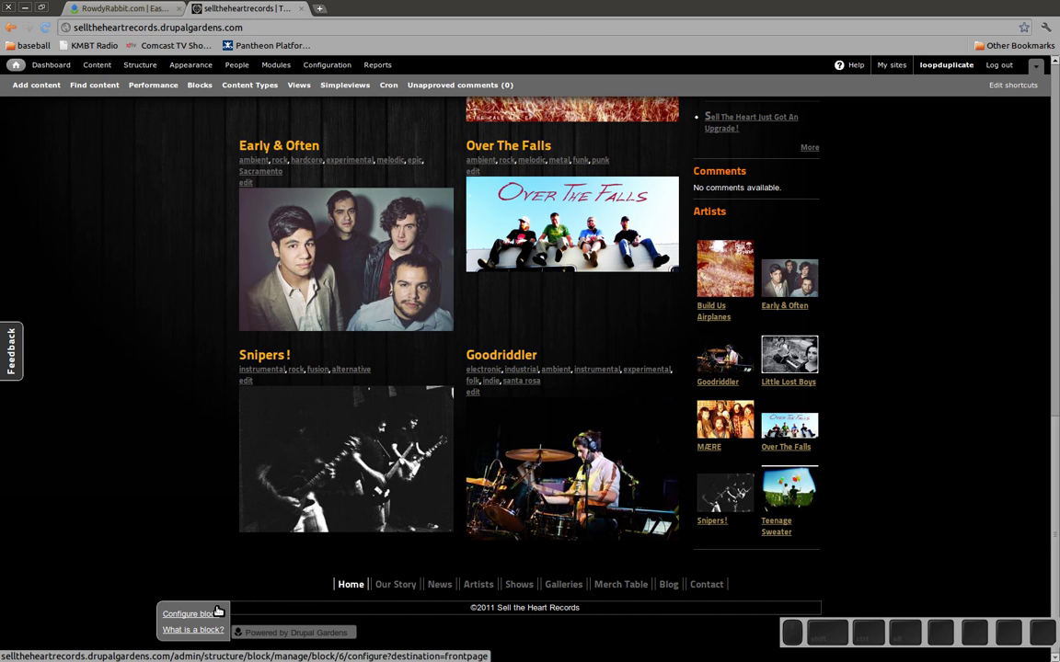
Open the Snipers! artist page for editing and look through its form.
{"action": "left_click", "coordinate": [319, 467]}
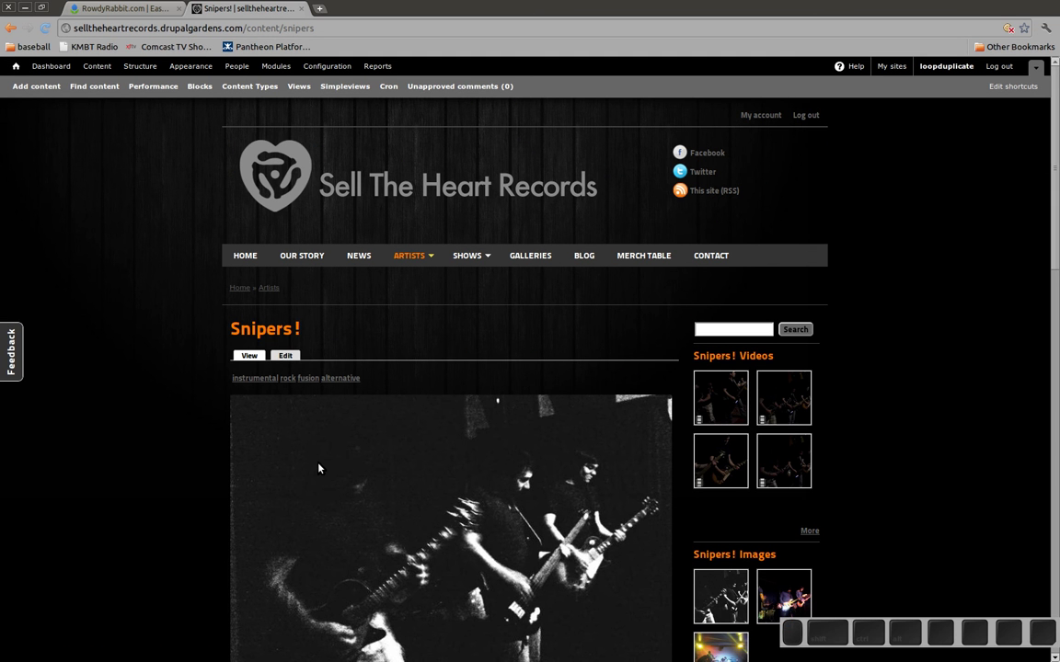
{"action": "left_click", "coordinate": [285, 358]}
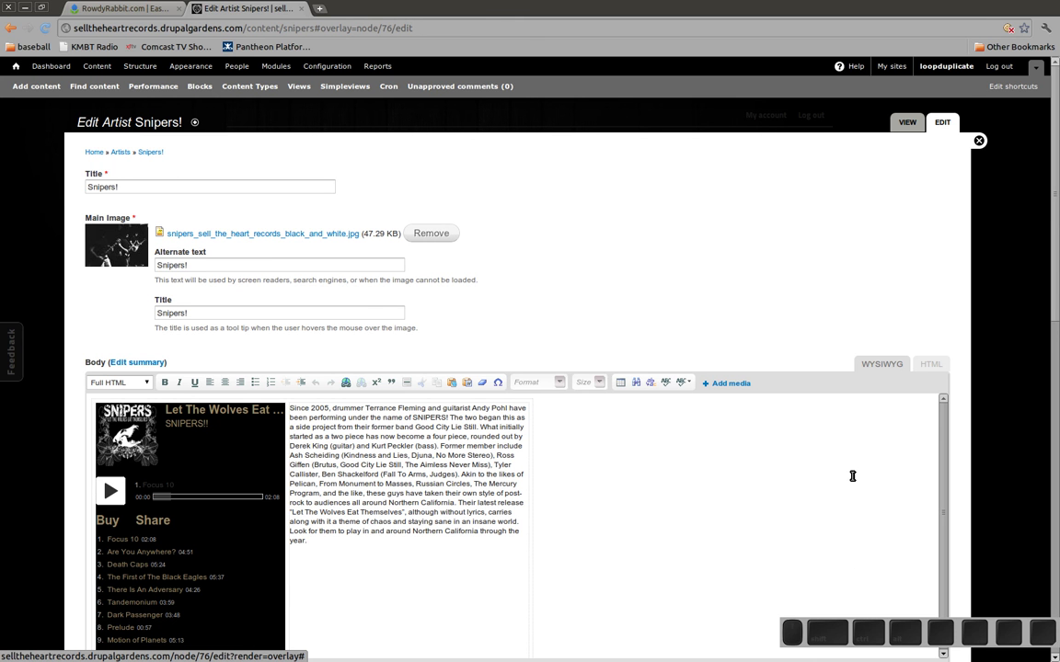
{"action": "scroll", "coordinate": [852, 475], "scroll_direction": "down", "scroll_amount": 6}
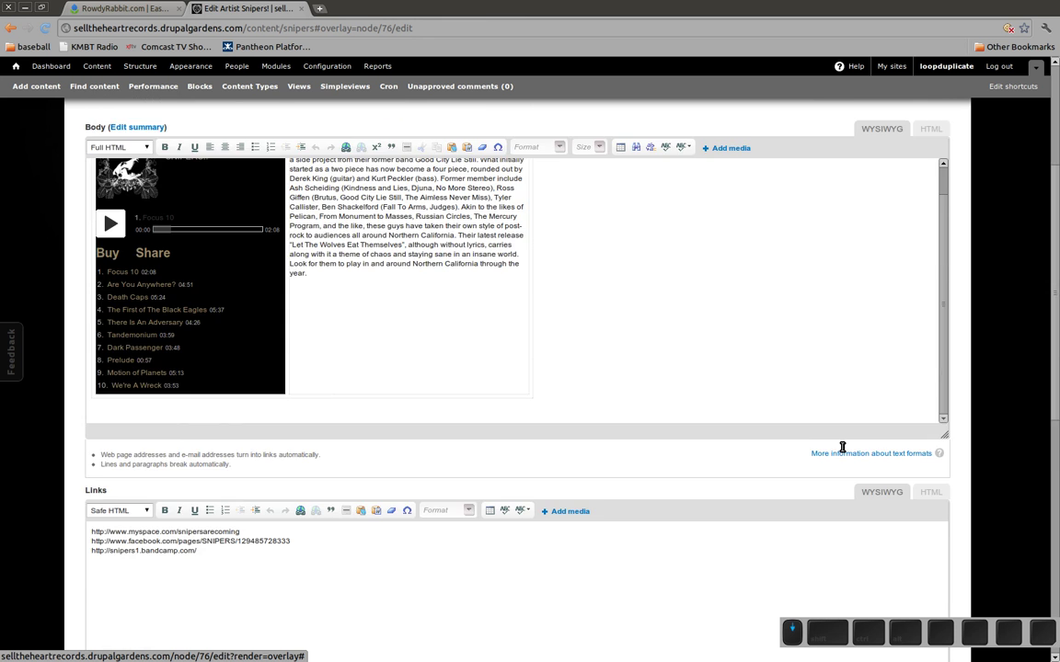
{"action": "scroll", "coordinate": [842, 447], "scroll_direction": "down", "scroll_amount": 3}
{"action": "scroll", "coordinate": [842, 447], "scroll_direction": "up", "scroll_amount": 9}
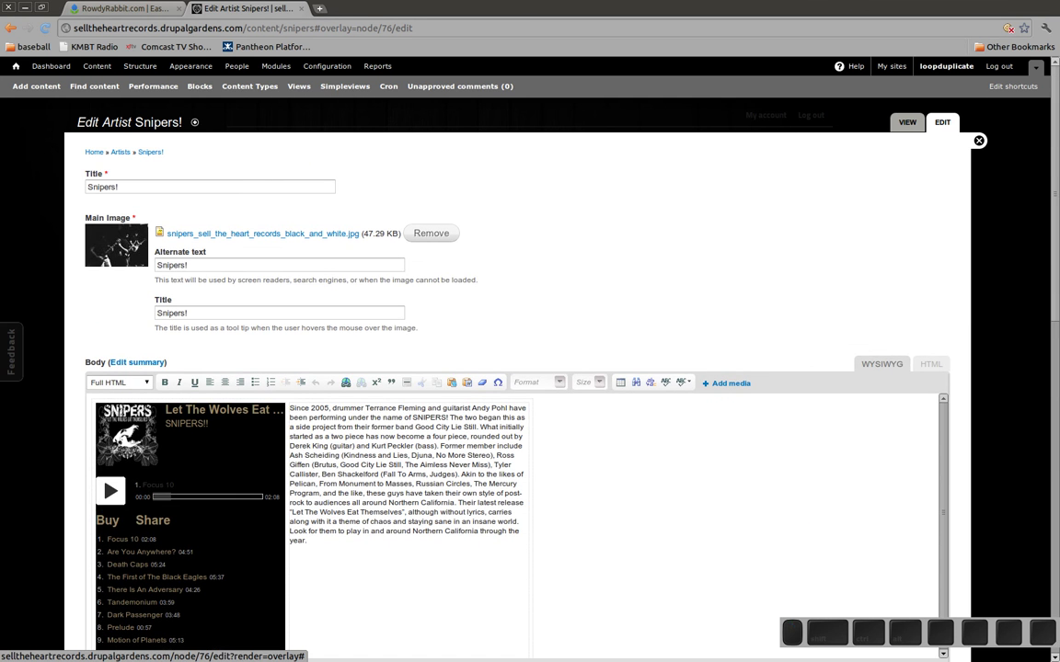
Review the artist's title and the main image's alternate text and title in the edit form.
{"action": "left_click", "coordinate": [281, 357]}
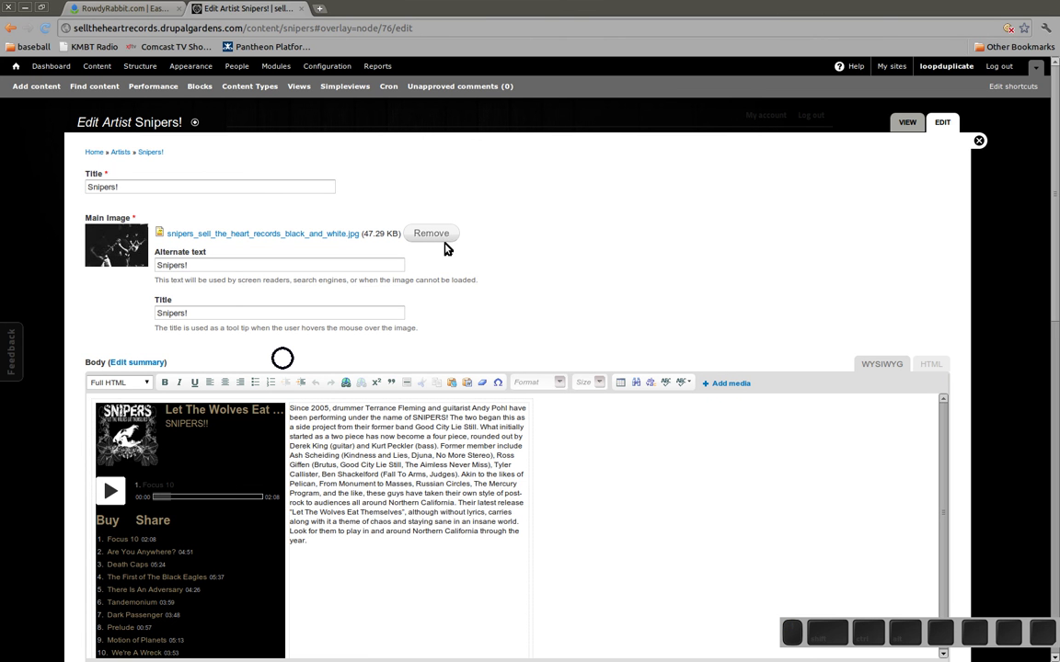
{"action": "left_click_drag", "start_coordinate": [181, 187], "coordinate": [48, 183]}
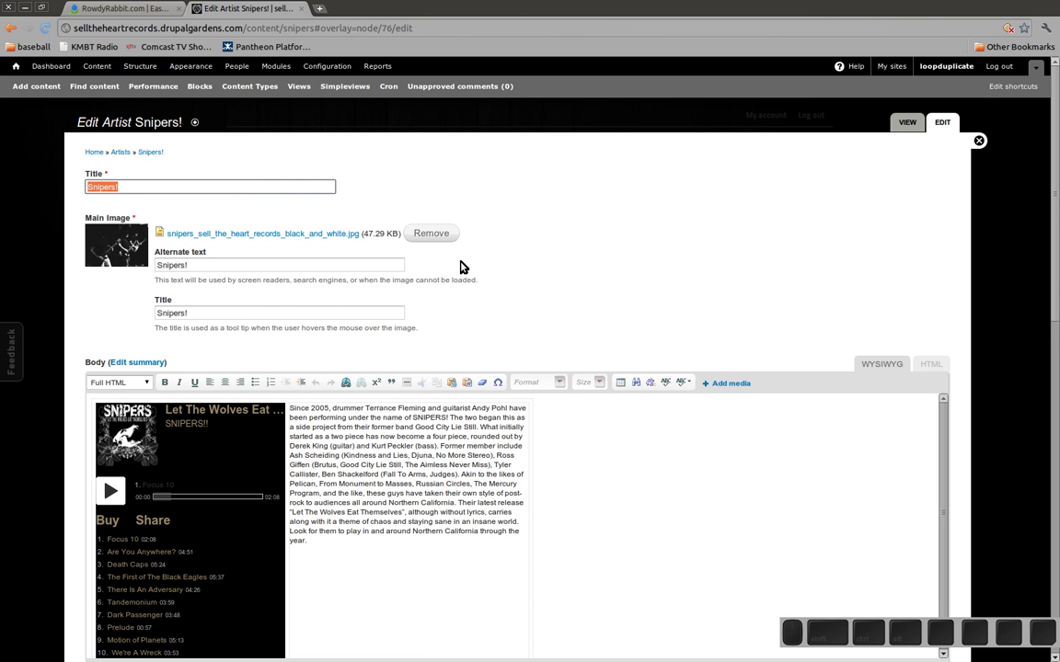
{"action": "left_click_drag", "start_coordinate": [213, 264], "coordinate": [137, 265]}
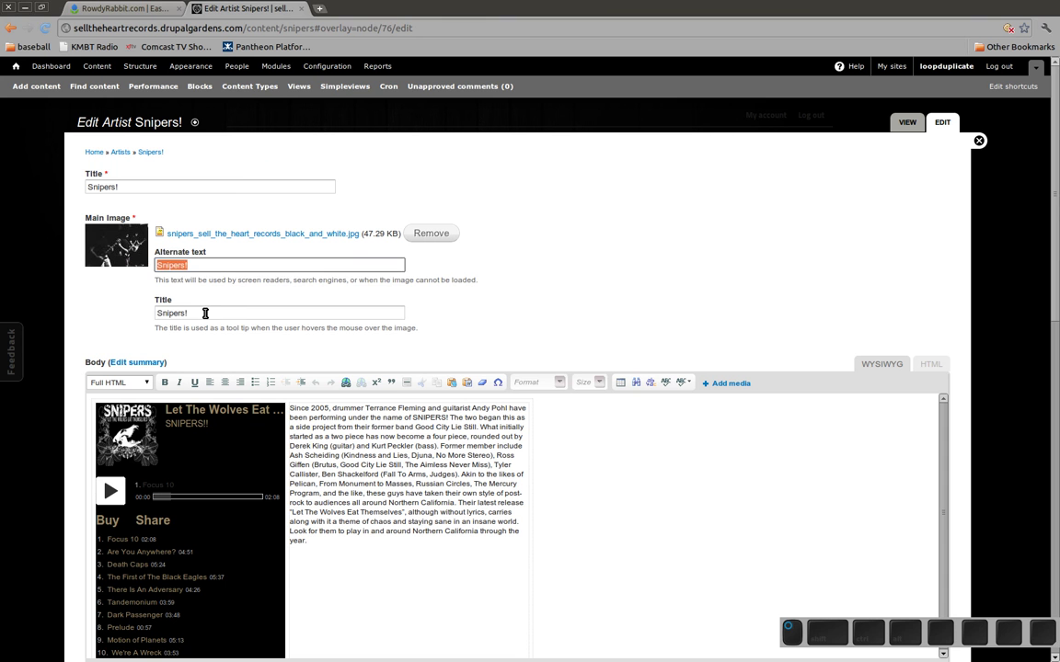
{"action": "left_click_drag", "start_coordinate": [205, 313], "coordinate": [138, 319]}
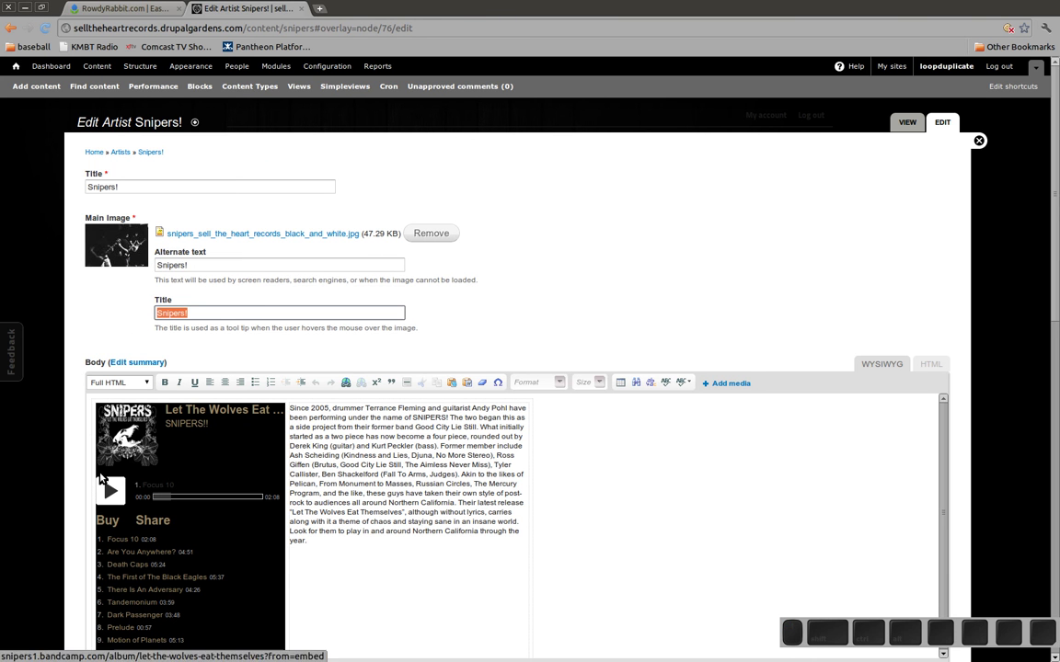
Examine the artist's Body content and highlight the three web addresses in the Links field.
{"action": "scroll", "coordinate": [147, 508], "scroll_direction": "down", "scroll_amount": 2}
{"action": "left_click", "coordinate": [343, 492]}
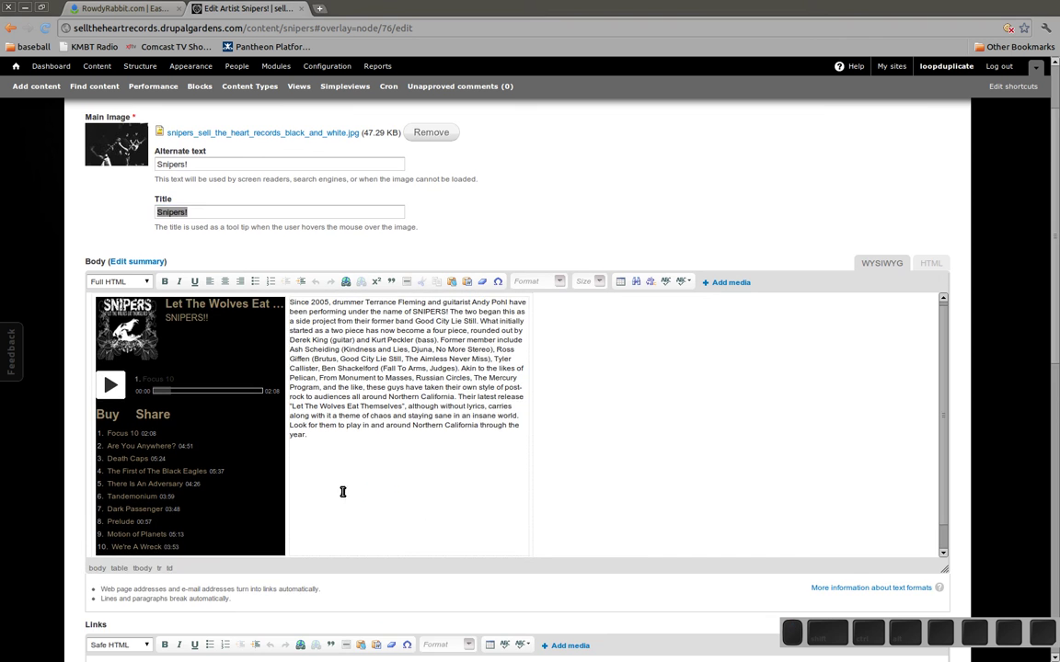
{"action": "scroll", "coordinate": [49, 506], "scroll_direction": "down", "scroll_amount": 4}
{"action": "left_click_drag", "start_coordinate": [248, 497], "coordinate": [66, 463]}
{"action": "scroll", "coordinate": [76, 506], "scroll_direction": "down", "scroll_amount": 1}
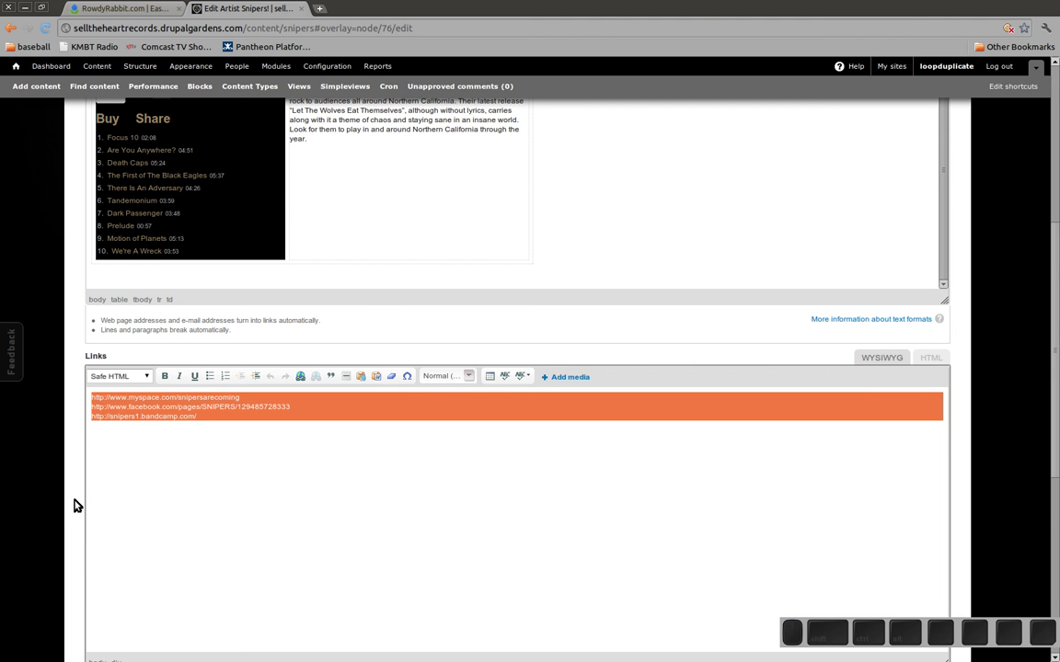
Review the artist's menu link settings and show the comment settings.
{"action": "scroll", "coordinate": [74, 505], "scroll_direction": "down", "scroll_amount": 8}
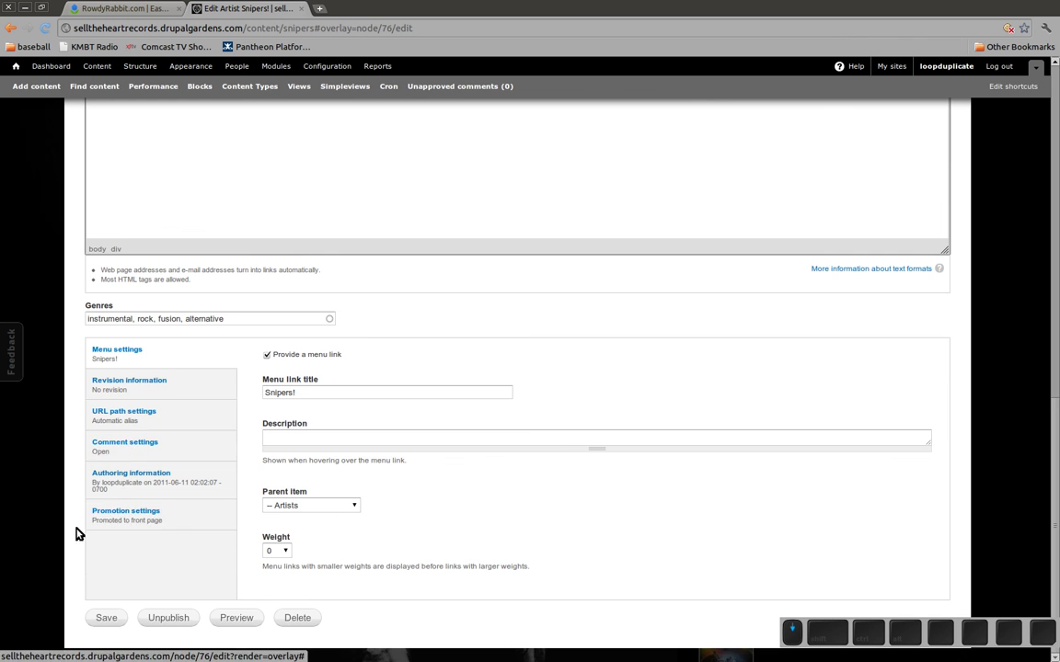
{"action": "left_click", "coordinate": [290, 393]}
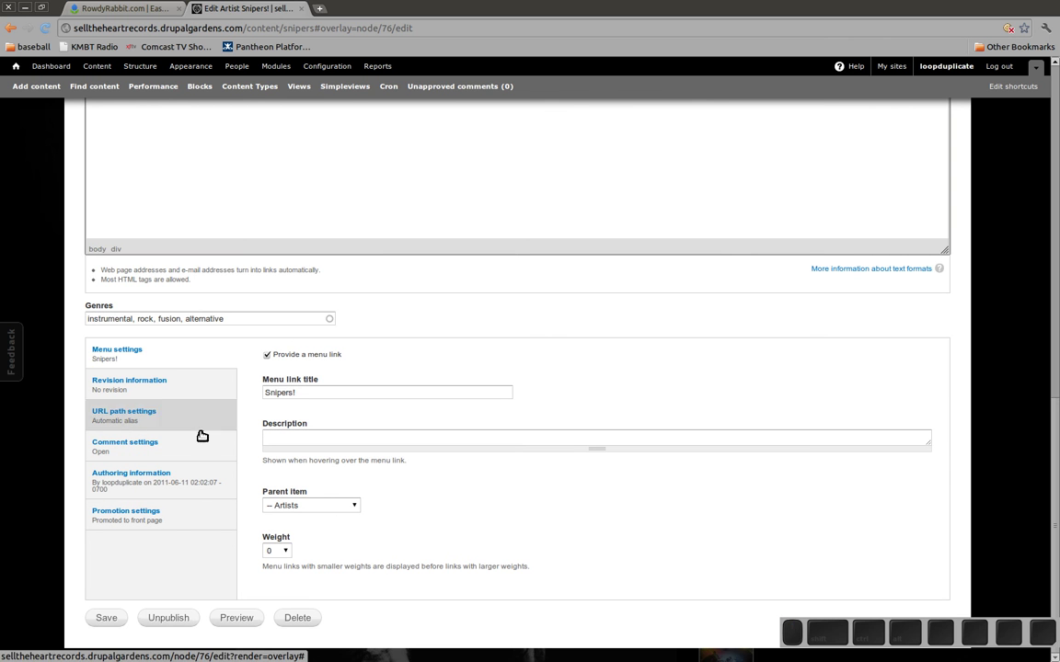
{"action": "left_click", "coordinate": [140, 443]}
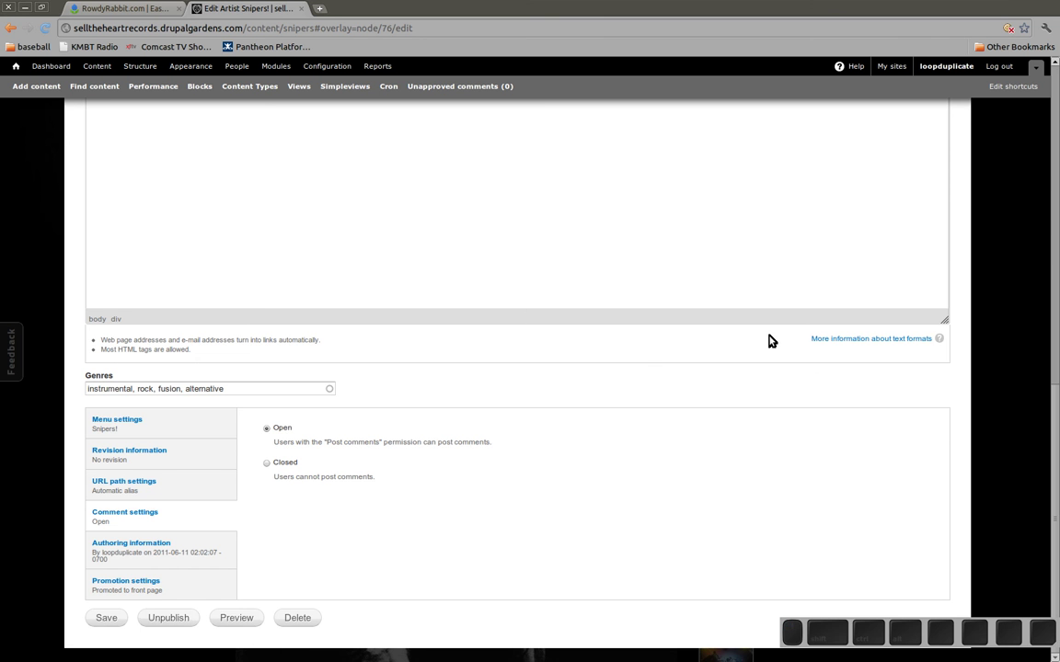
Leave the edit form without saving and return to the Snipers! page view.
{"action": "scroll", "coordinate": [365, 308], "scroll_direction": "up", "scroll_amount": 1}
{"action": "scroll", "coordinate": [154, 313], "scroll_direction": "up", "scroll_amount": 15}
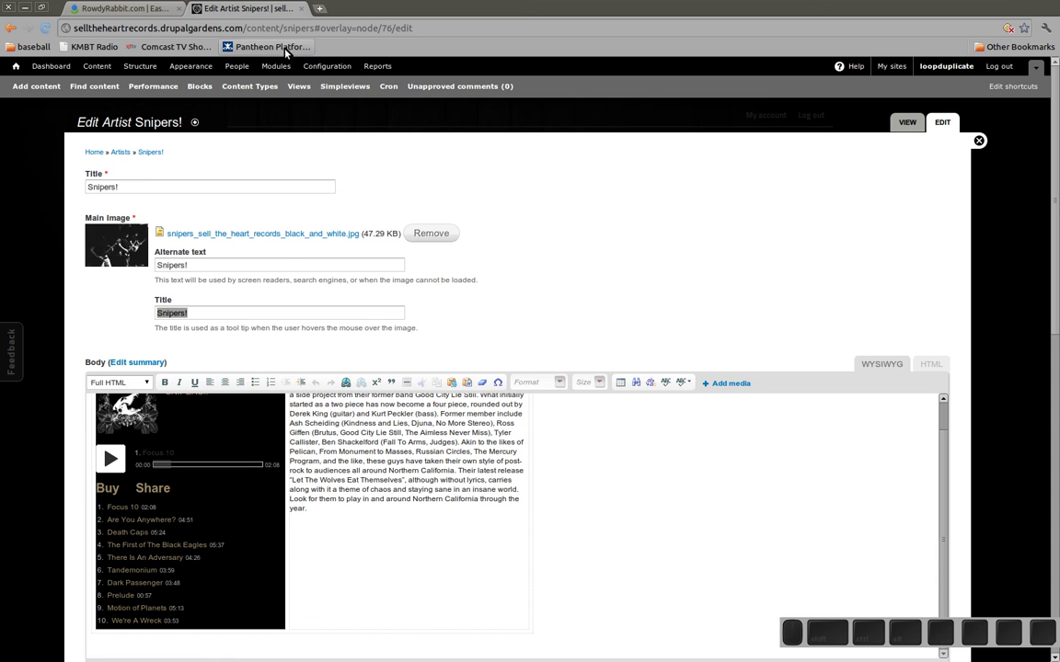
{"action": "left_click", "coordinate": [908, 125]}
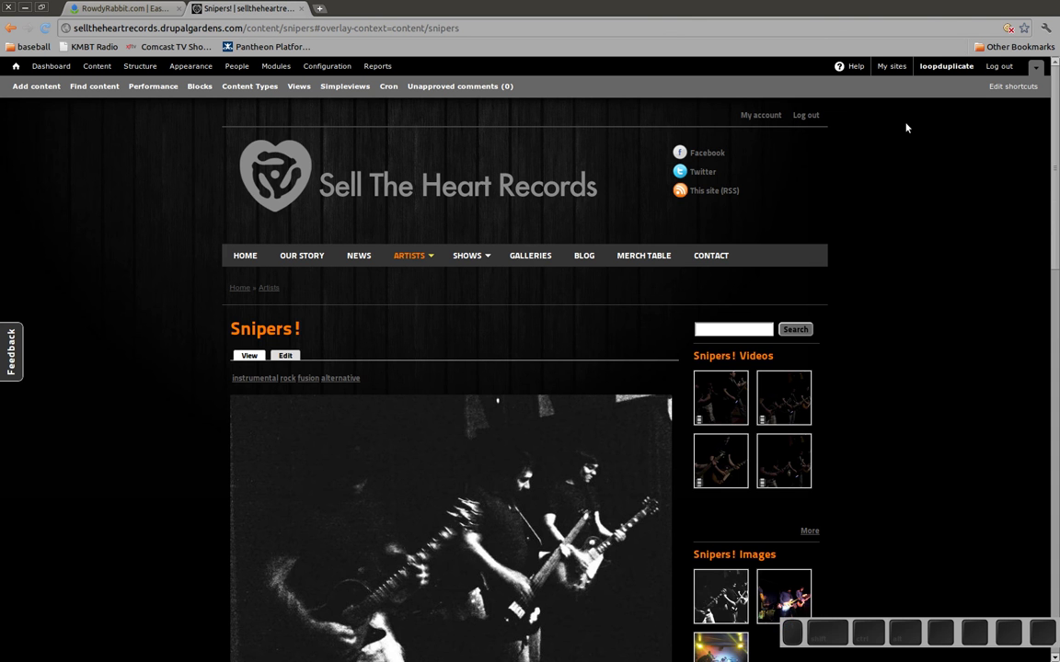